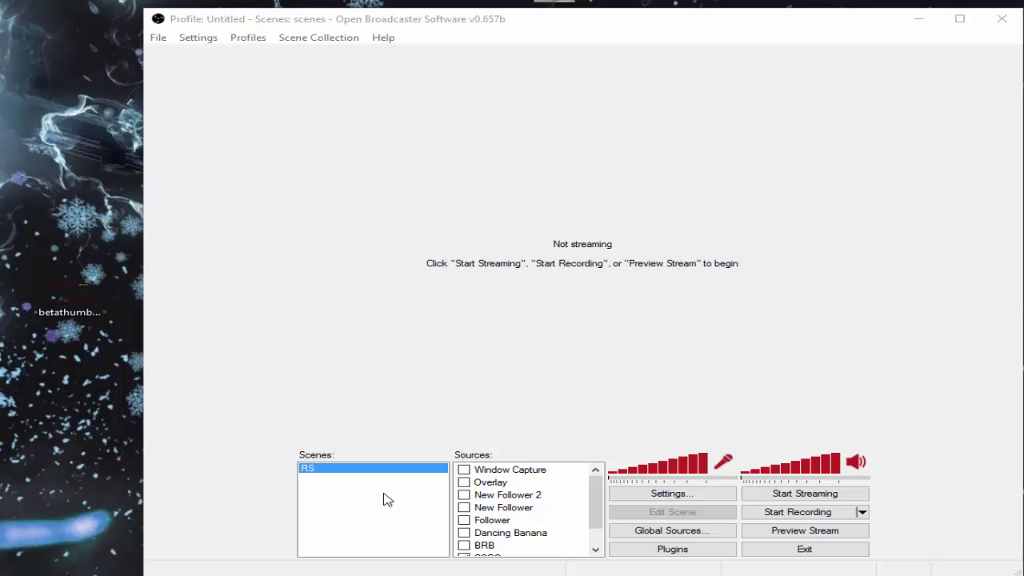
# - Bring the idle OBS Classic window, showing the RS scene, into focus
pyautogui.click(673, 228)
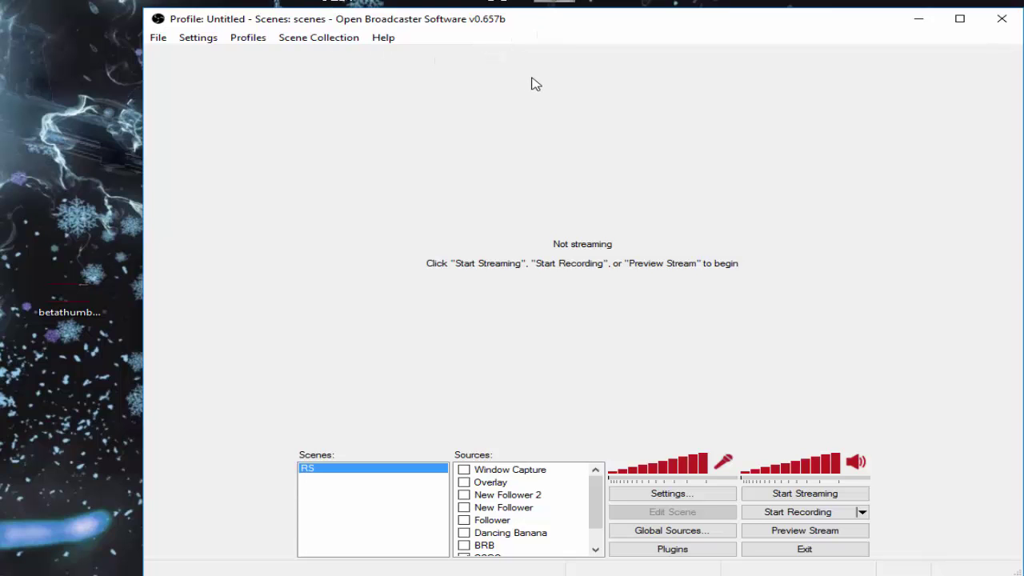
# - In Encoding settings, confirm x264 with CBR, 900 kbps max bitrate and 900 kbit buffer
pyautogui.click(198, 37)
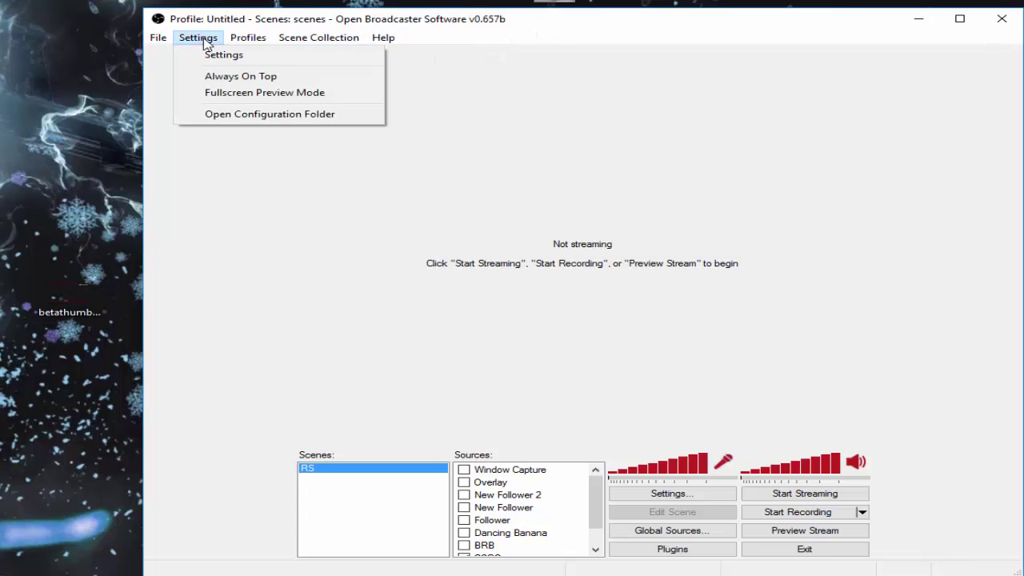
pyautogui.click(222, 57)
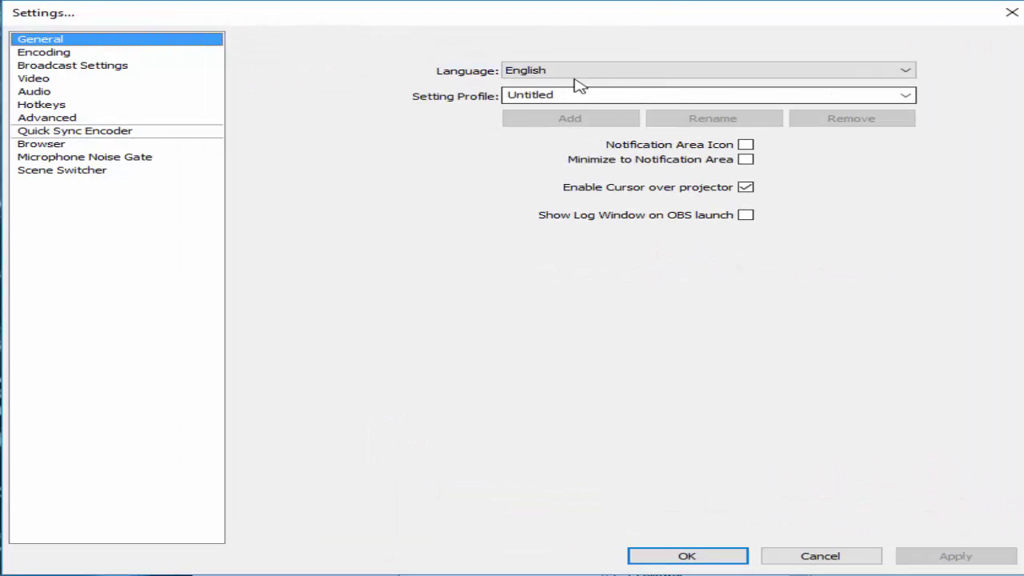
pyautogui.click(136, 56)
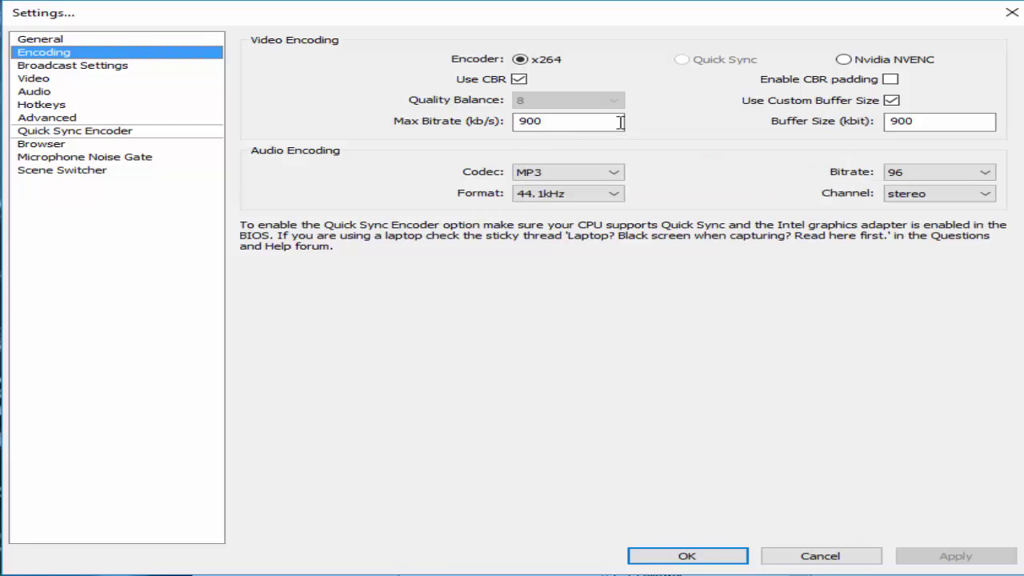
pyautogui.click(620, 122)
pyautogui.click(914, 121)
# - Keep audio at MP3, 44.1kHz, and bitrate 96 after briefly trying 112
pyautogui.click(524, 173)
pyautogui.click(544, 183)
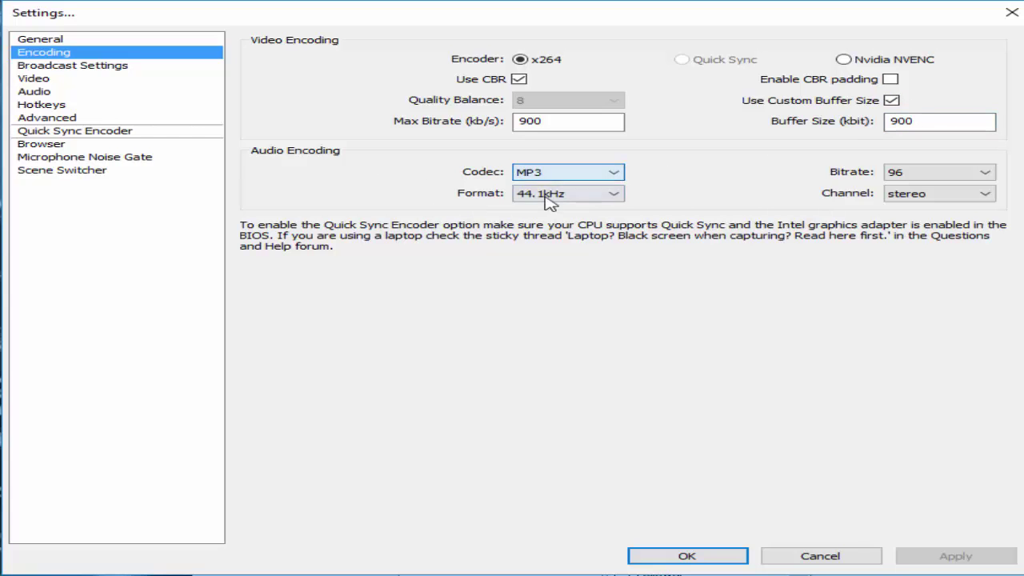
pyautogui.click(548, 200)
pyautogui.click(549, 209)
pyautogui.click(940, 176)
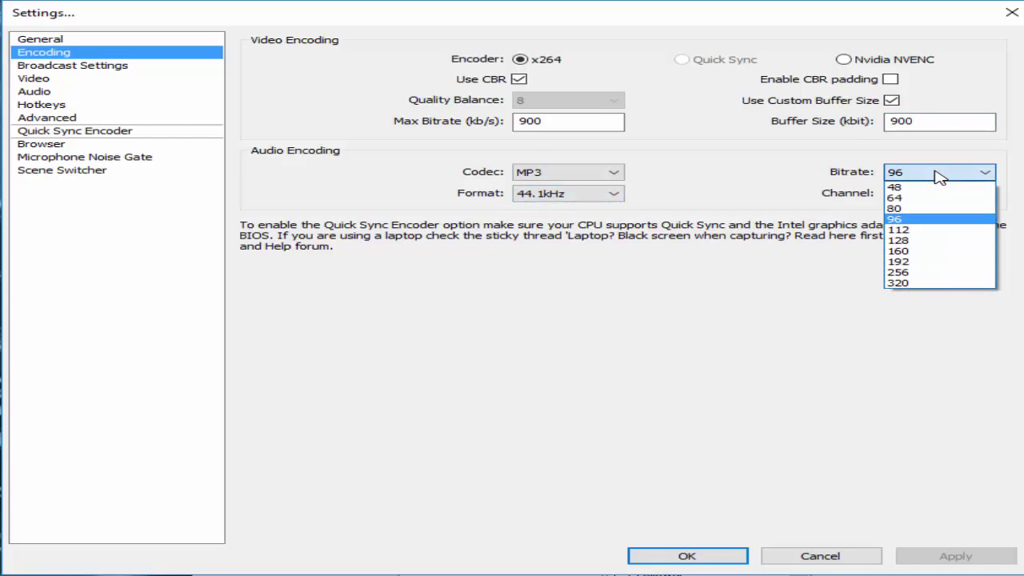
pyautogui.click(940, 176)
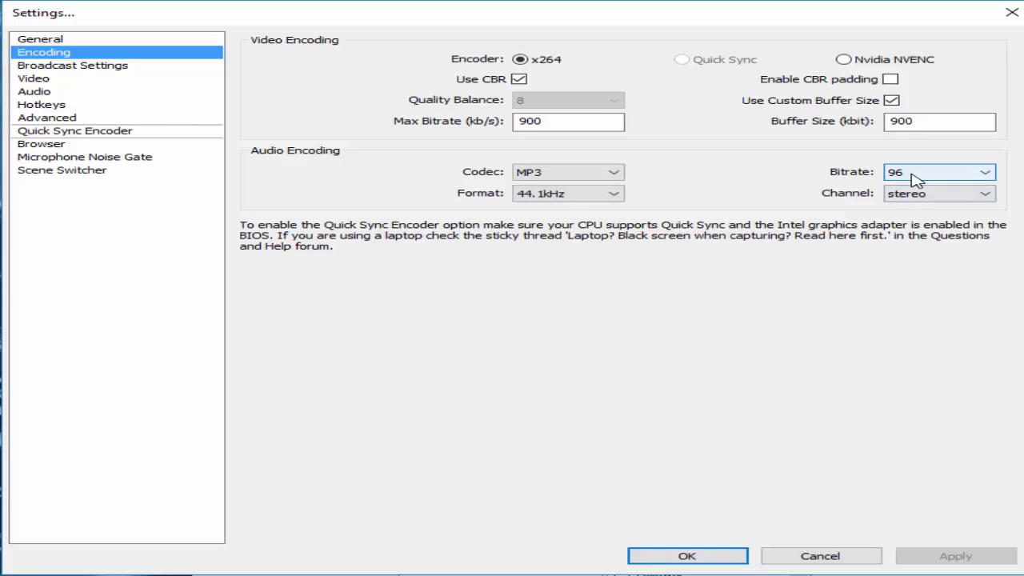
pyautogui.click(914, 179)
pyautogui.click(912, 231)
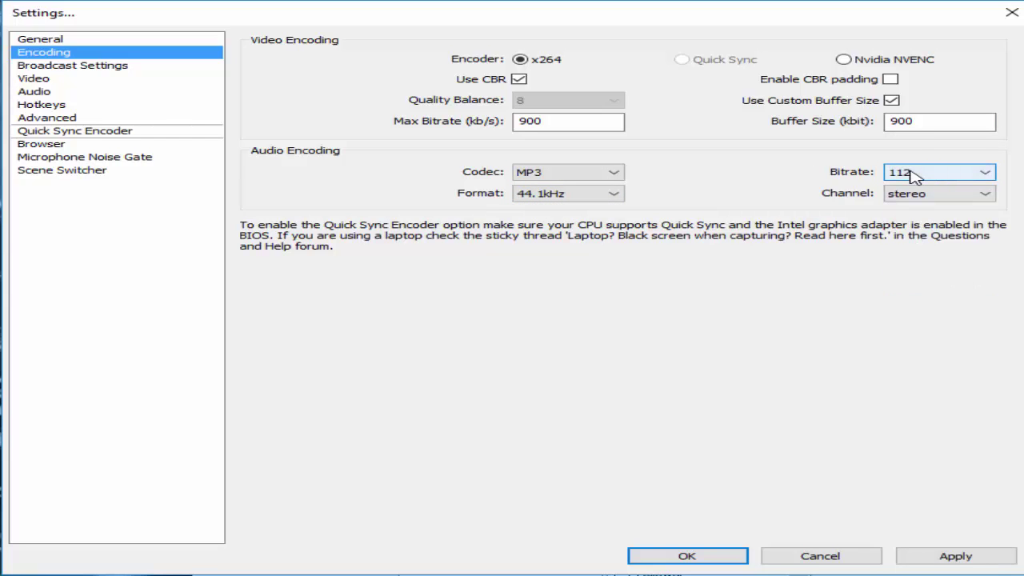
pyautogui.click(920, 174)
pyautogui.click(912, 219)
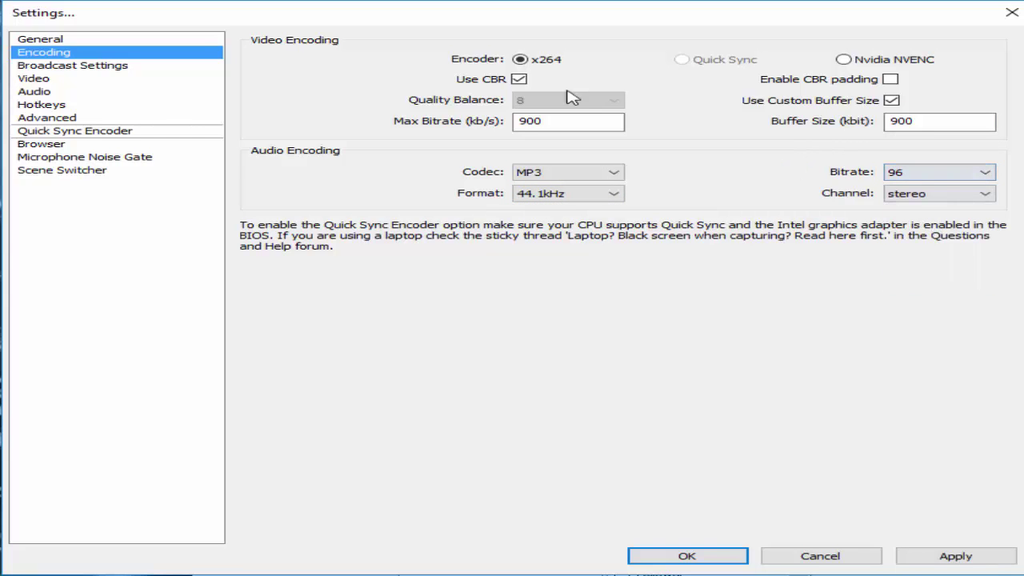
# - Apply the encoding changes and confirm video at 1280x720 base, no downscale, 30 FPS
pyautogui.click(145, 66)
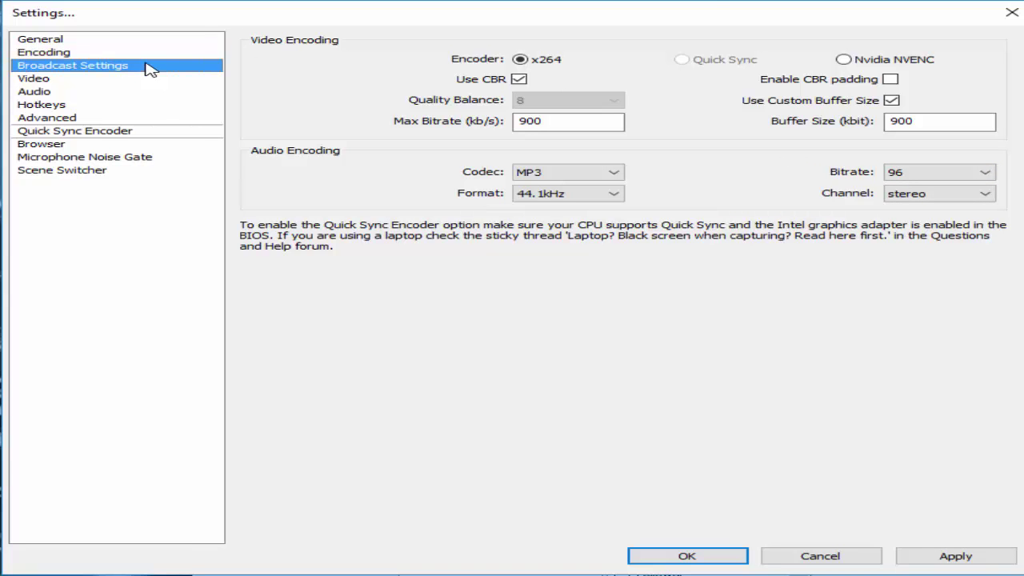
pyautogui.click(457, 349)
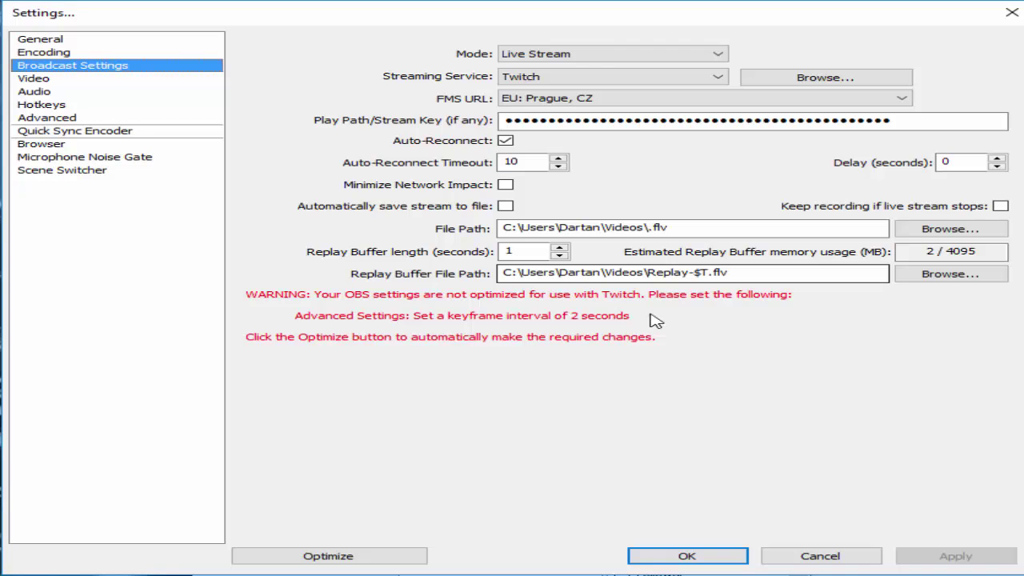
pyautogui.click(36, 78)
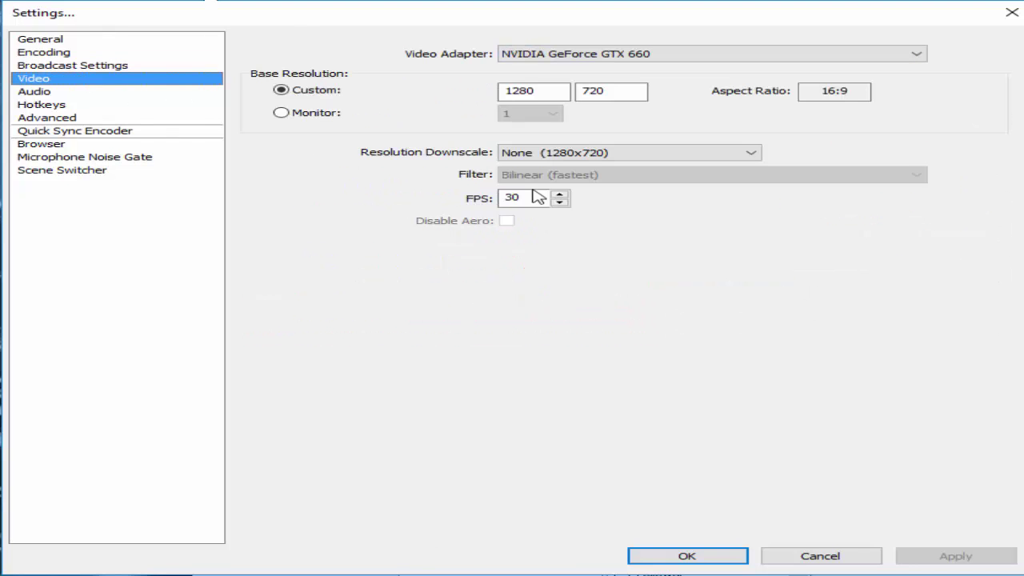
pyautogui.click(528, 89)
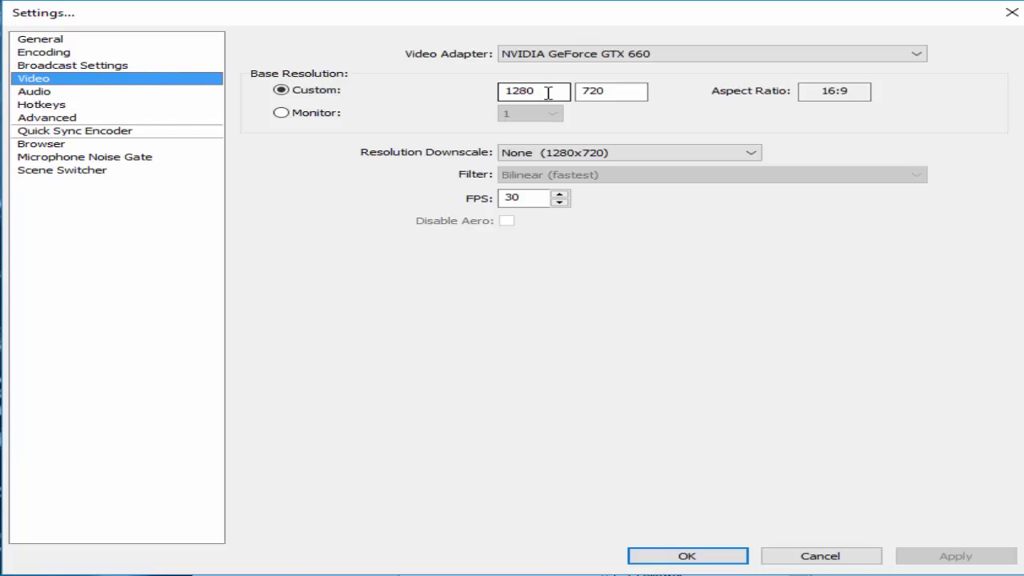
pyautogui.click(596, 99)
pyautogui.click(573, 152)
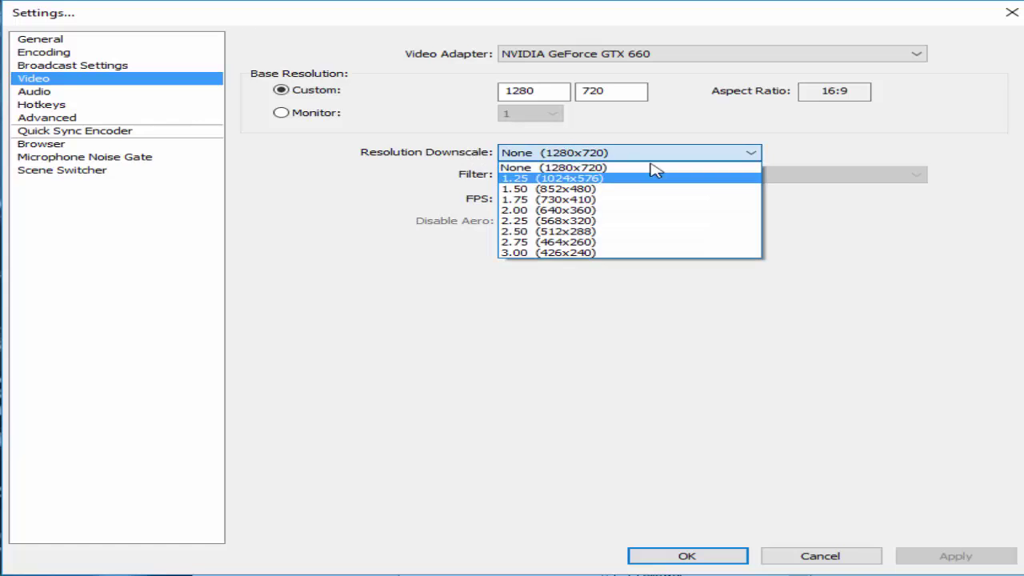
pyautogui.click(601, 167)
pyautogui.click(539, 200)
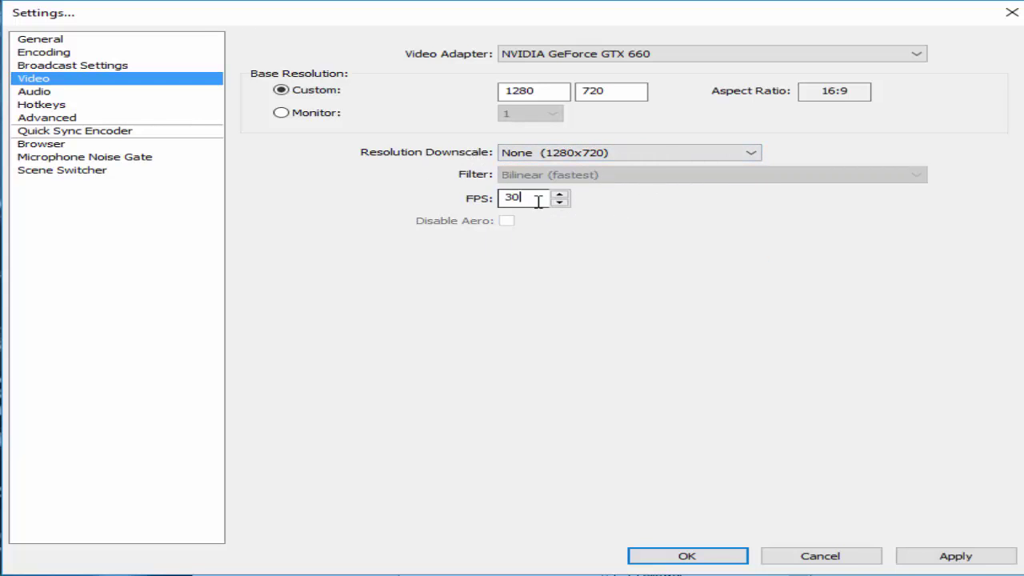
pyautogui.click(102, 92)
# - Apply the video settings and set the Advanced x264 CPU preset to superfast, accepting the warning
pyautogui.click(441, 352)
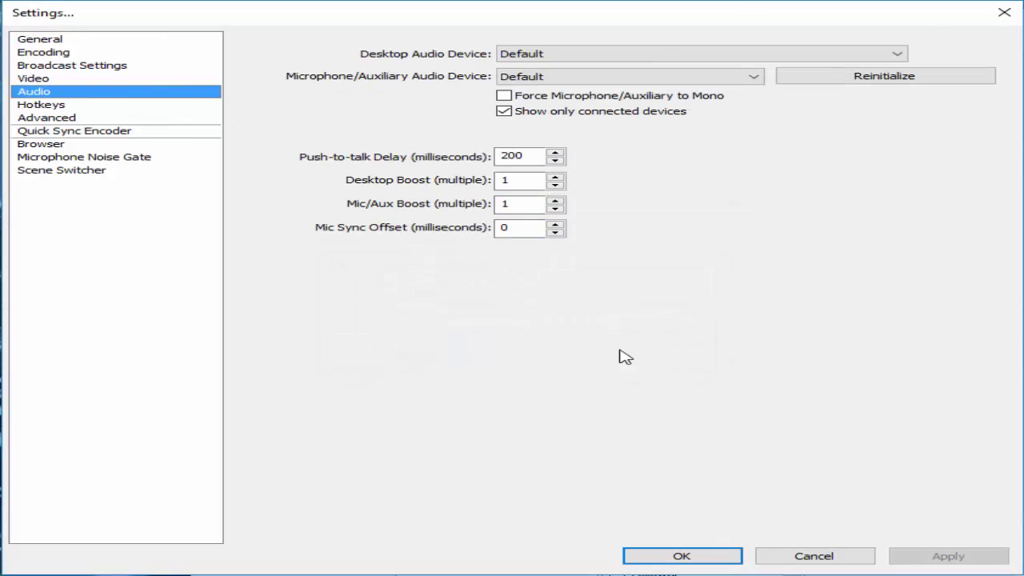
pyautogui.click(124, 105)
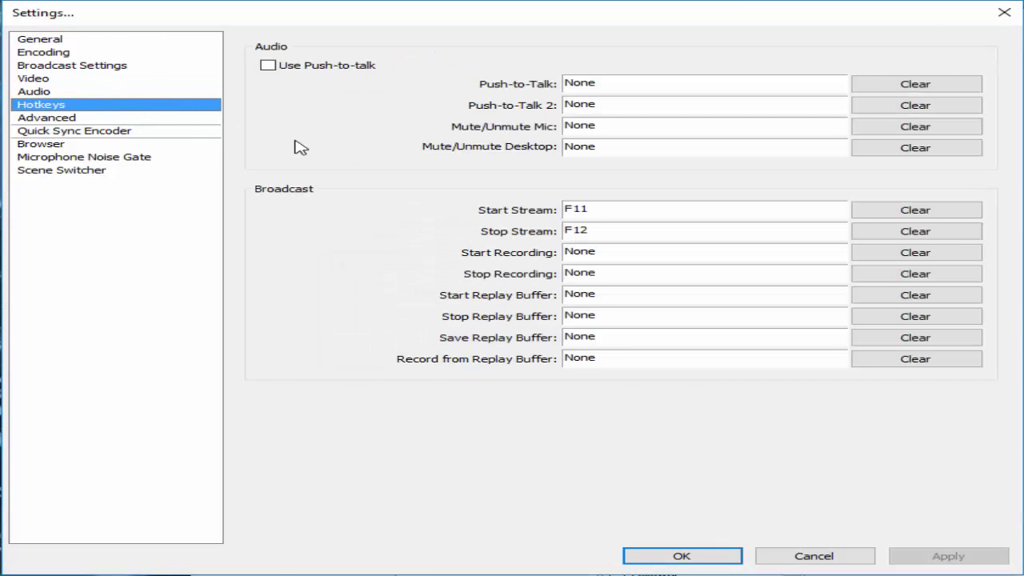
pyautogui.click(103, 119)
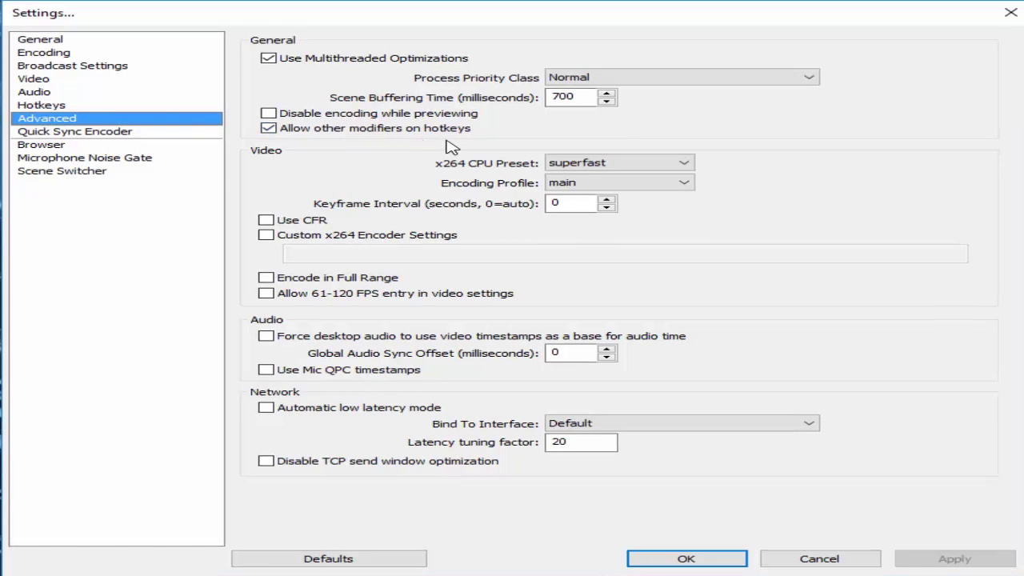
pyautogui.click(589, 165)
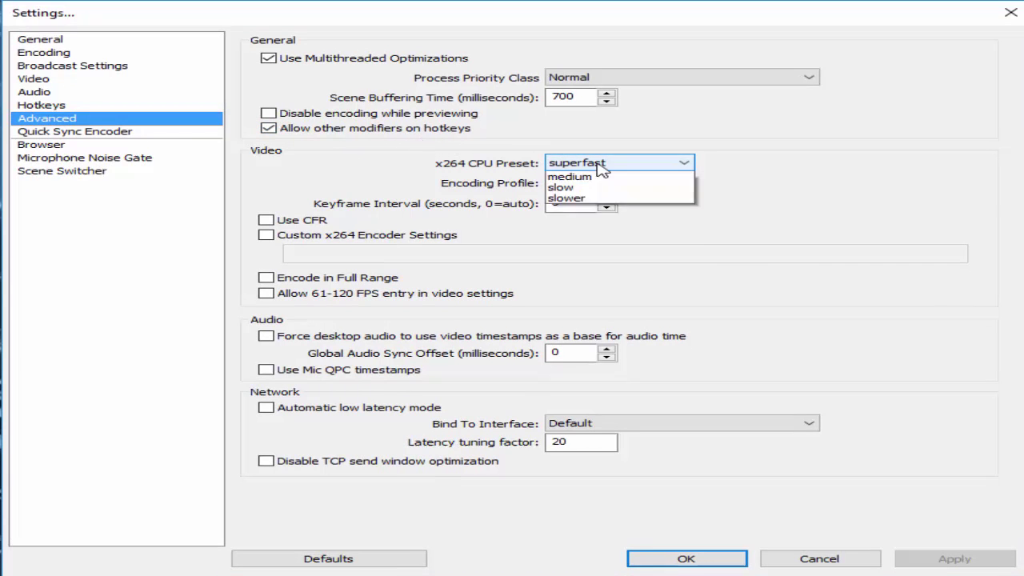
pyautogui.click(620, 191)
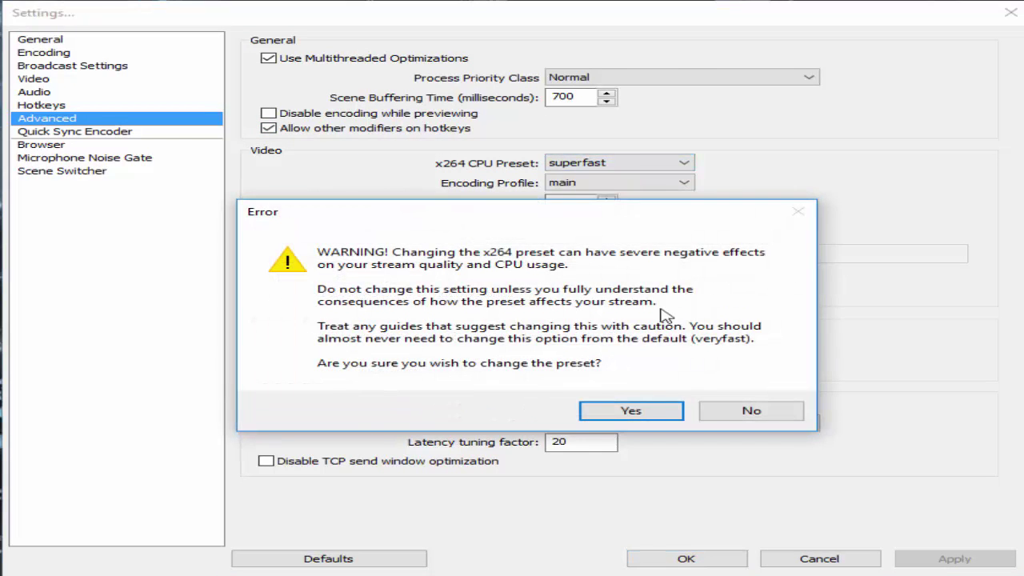
pyautogui.click(608, 412)
pyautogui.click(679, 166)
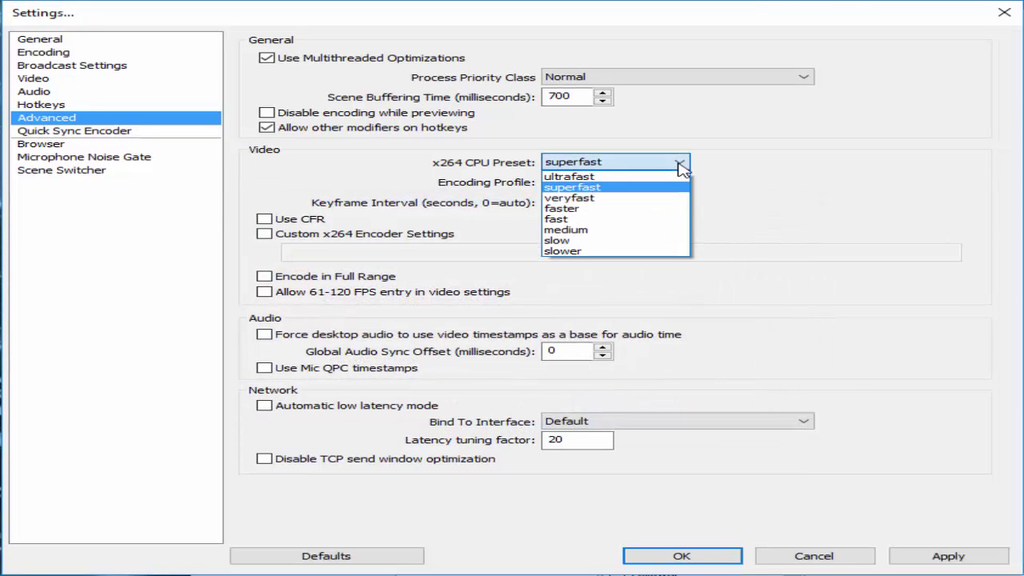
pyautogui.click(674, 187)
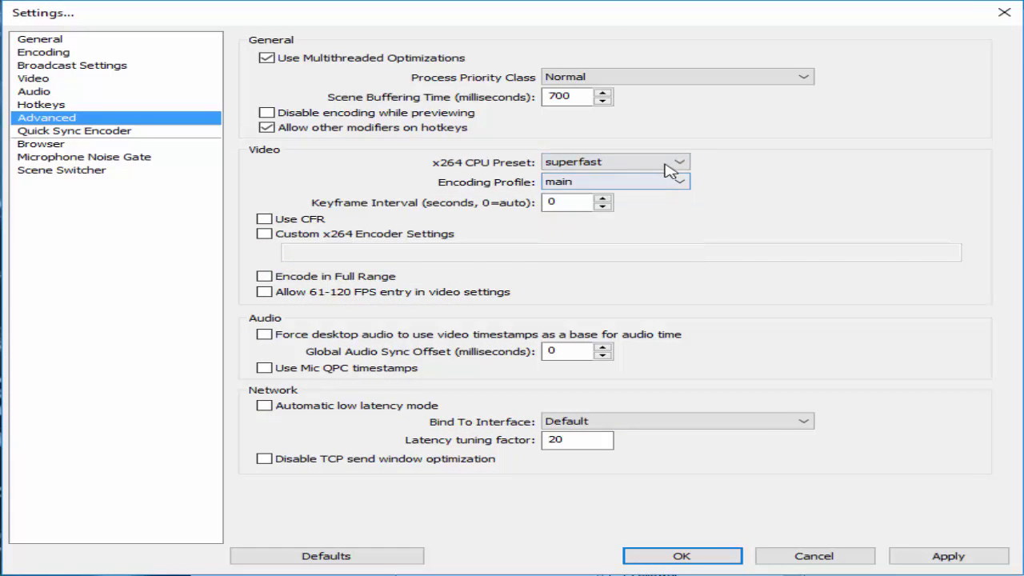
pyautogui.click(677, 165)
pyautogui.click(676, 163)
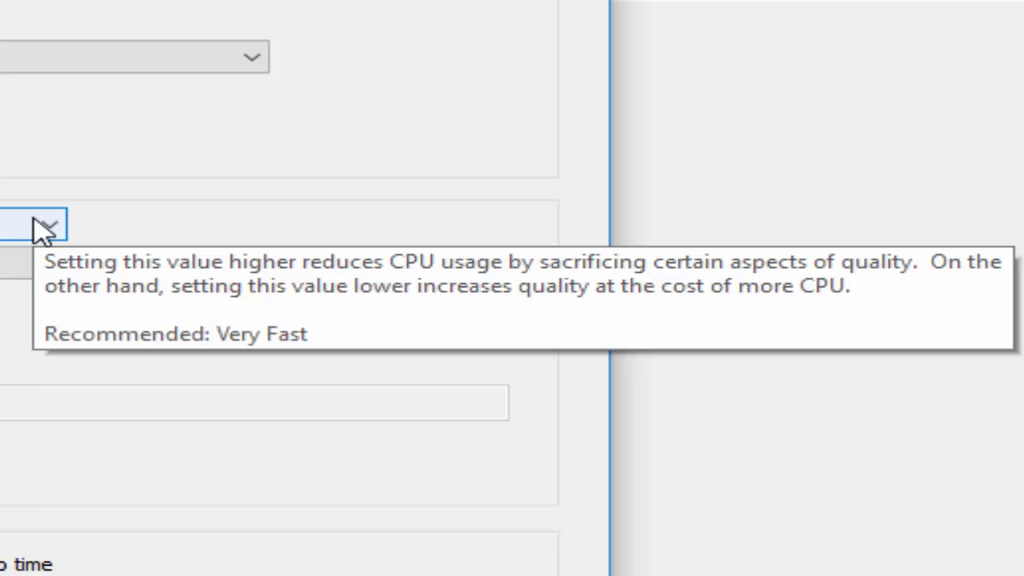
# - Recheck that the x264 CPU preset list still shows superfast
pyautogui.click(46, 225)
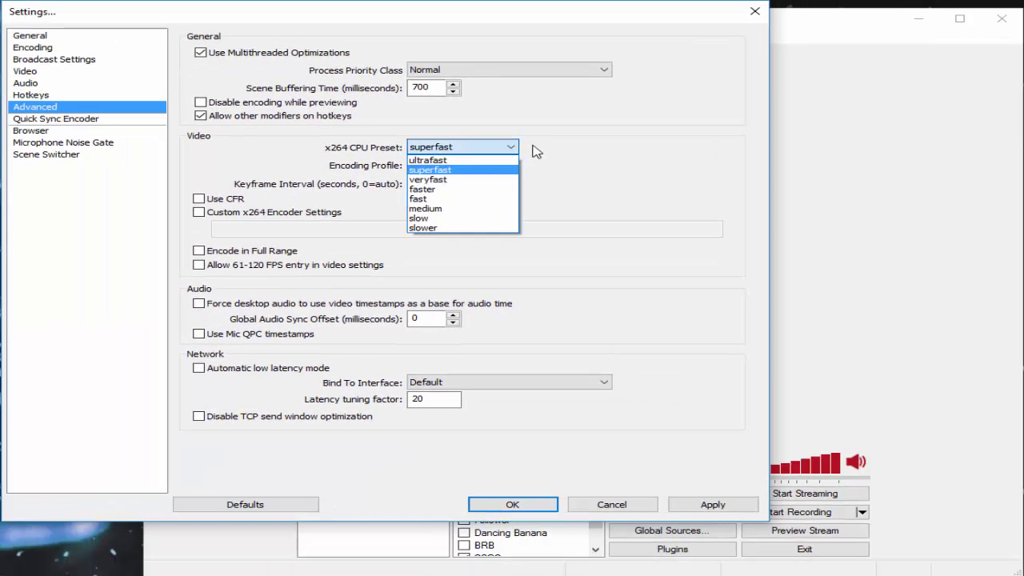
pyautogui.click(538, 153)
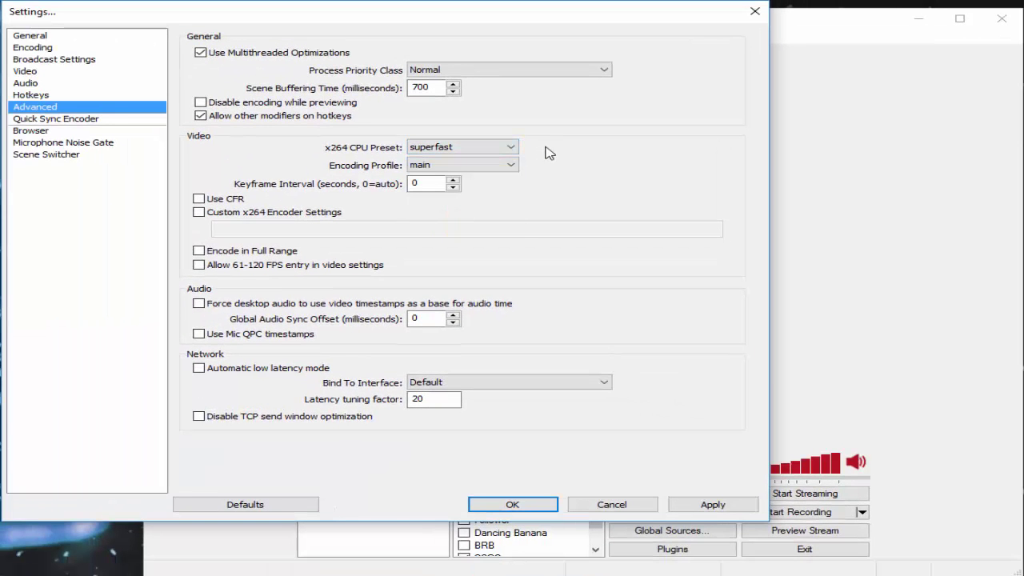
pyautogui.click(468, 149)
pyautogui.click(470, 150)
pyautogui.click(472, 152)
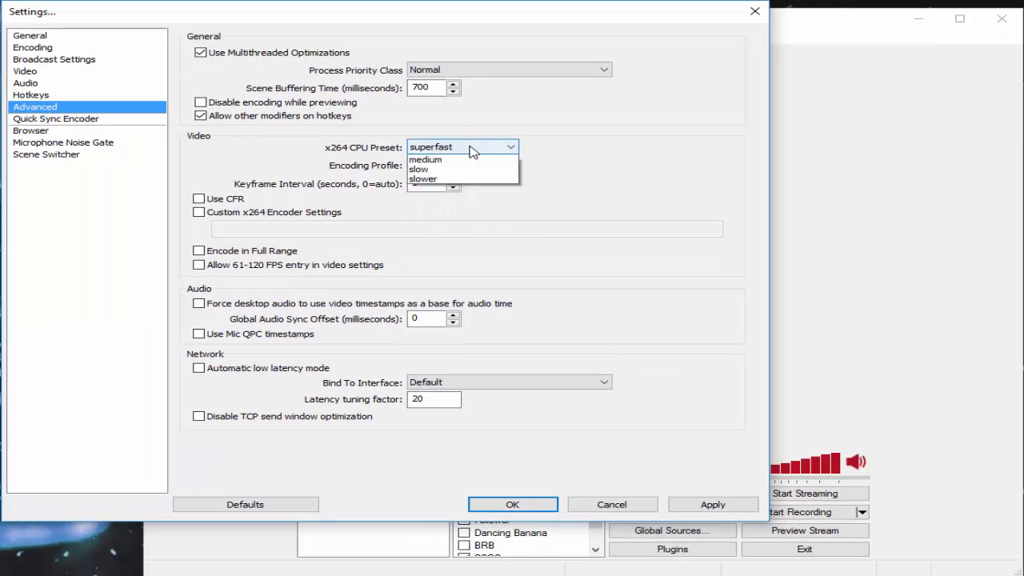
pyautogui.click(473, 150)
pyautogui.click(517, 152)
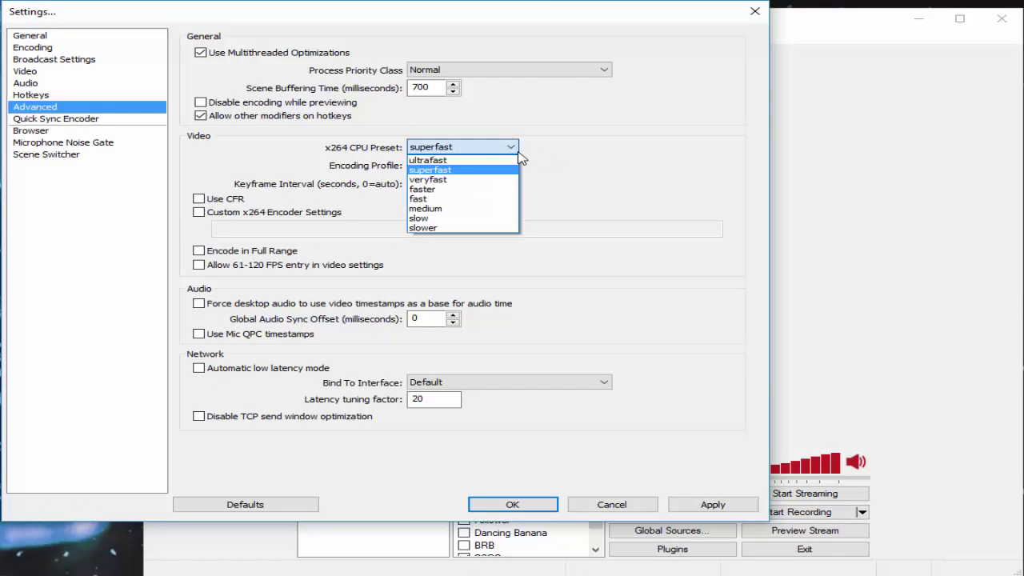
pyautogui.click(516, 152)
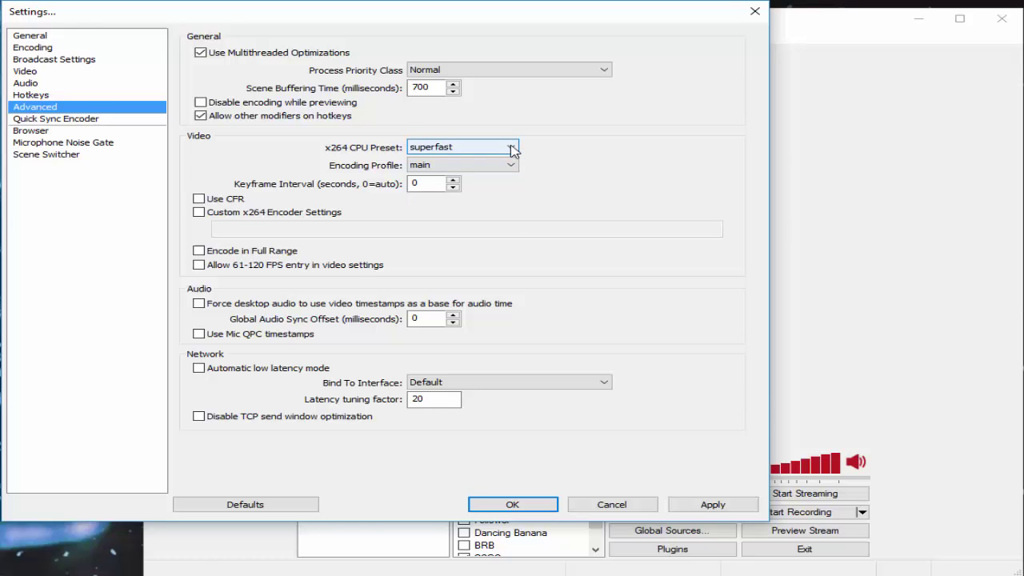
# - Try the ultrafast and veryfast presets, then settle back on superfast
pyautogui.click(512, 150)
pyautogui.click(512, 151)
pyautogui.scroll(1, 507, 148)
pyautogui.click(500, 152)
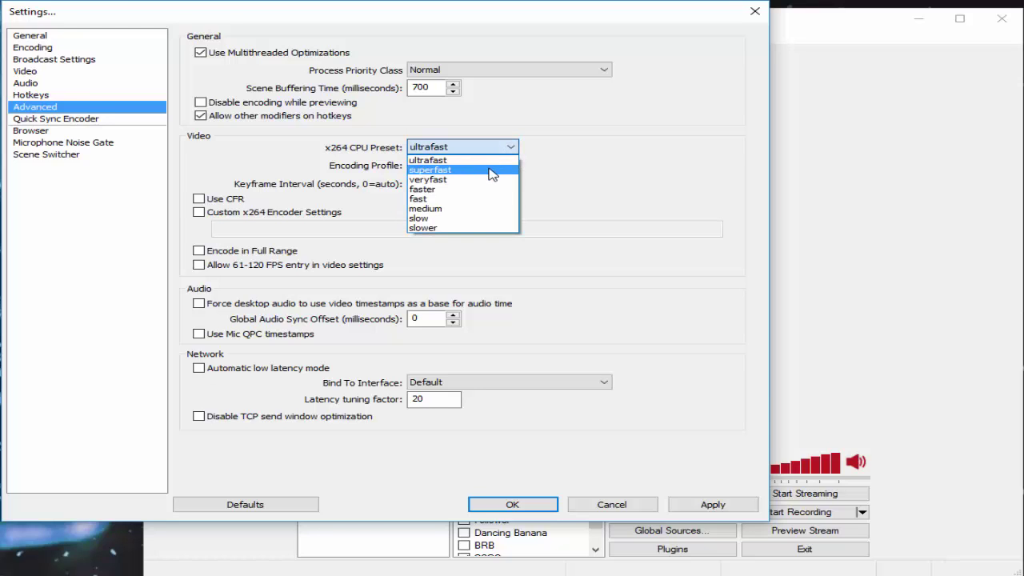
pyautogui.click(474, 170)
pyautogui.click(476, 147)
pyautogui.click(478, 179)
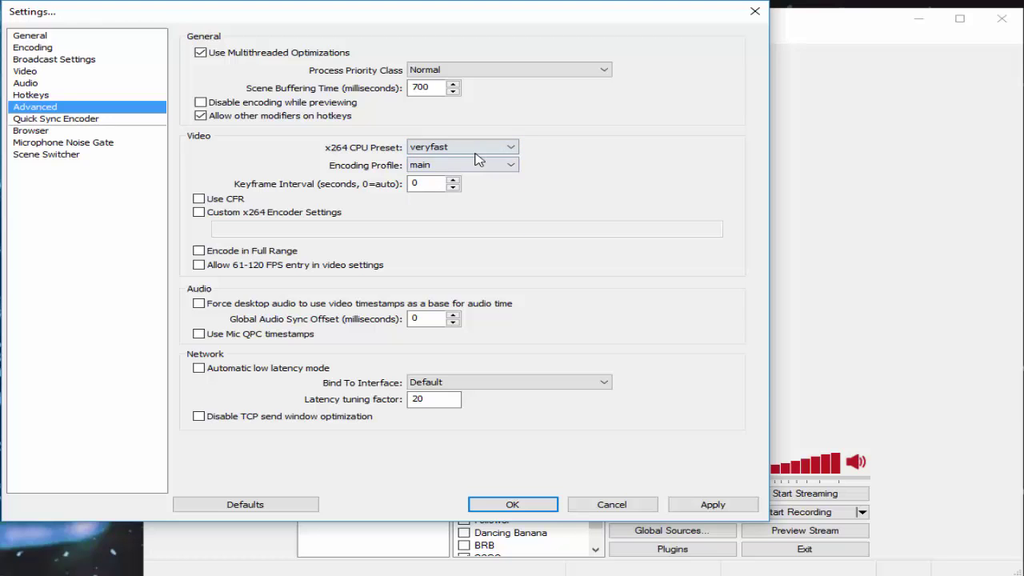
pyautogui.click(475, 149)
pyautogui.click(448, 169)
# - Apply the preset change and browse the Quick Sync, Browser, Noise Gate and Scene Switcher pages back to General
pyautogui.click(100, 119)
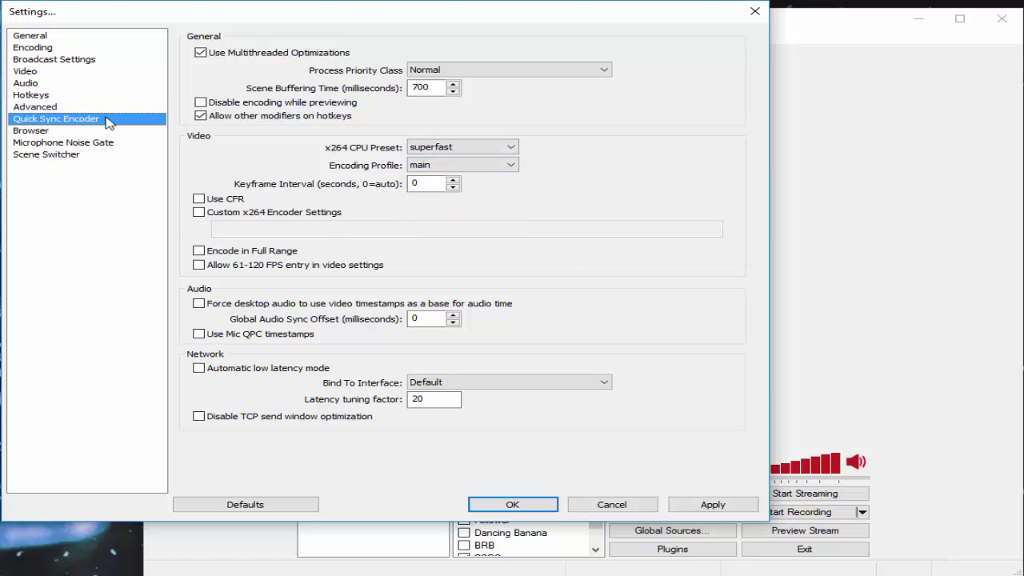
pyautogui.click(320, 318)
pyautogui.click(103, 131)
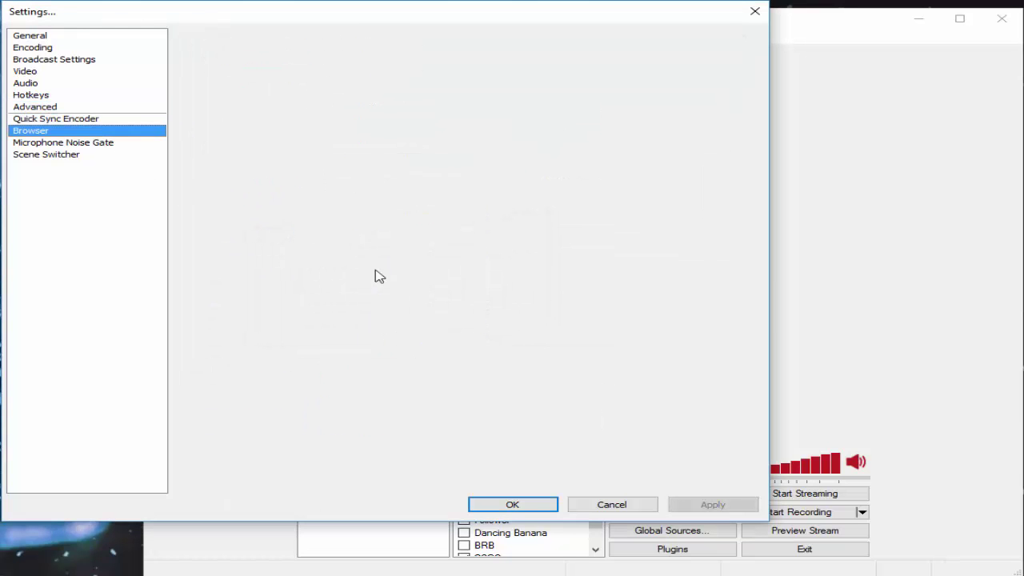
pyautogui.click(44, 144)
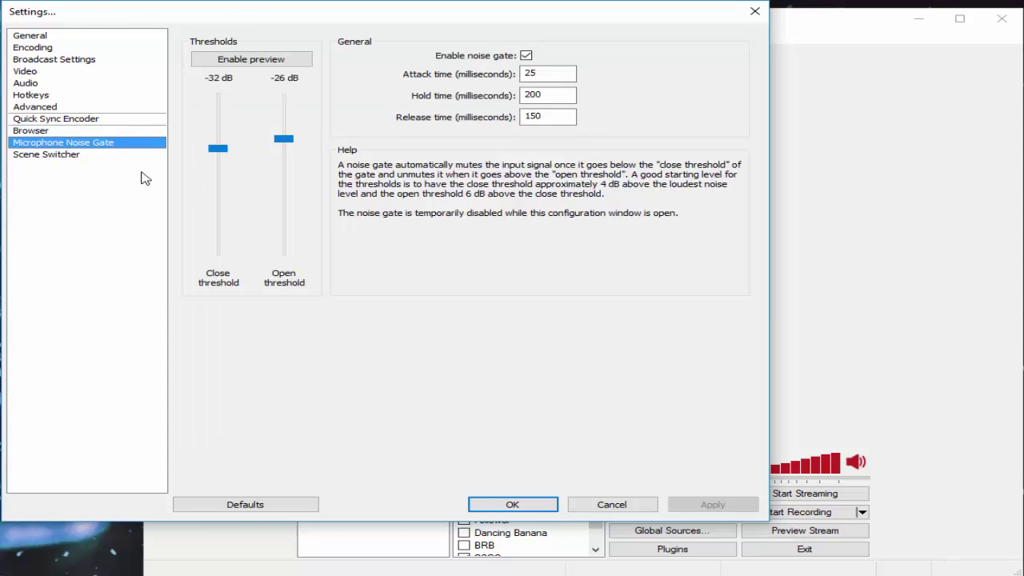
pyautogui.click(96, 156)
pyautogui.click(102, 36)
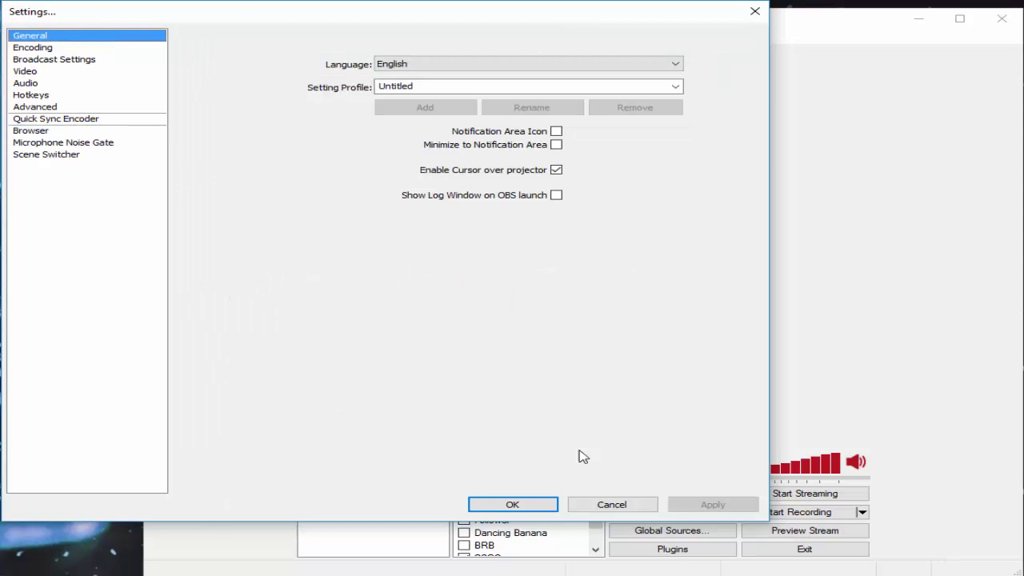
# - Save the settings with OK and return to the main OBS window
pyautogui.click(533, 502)
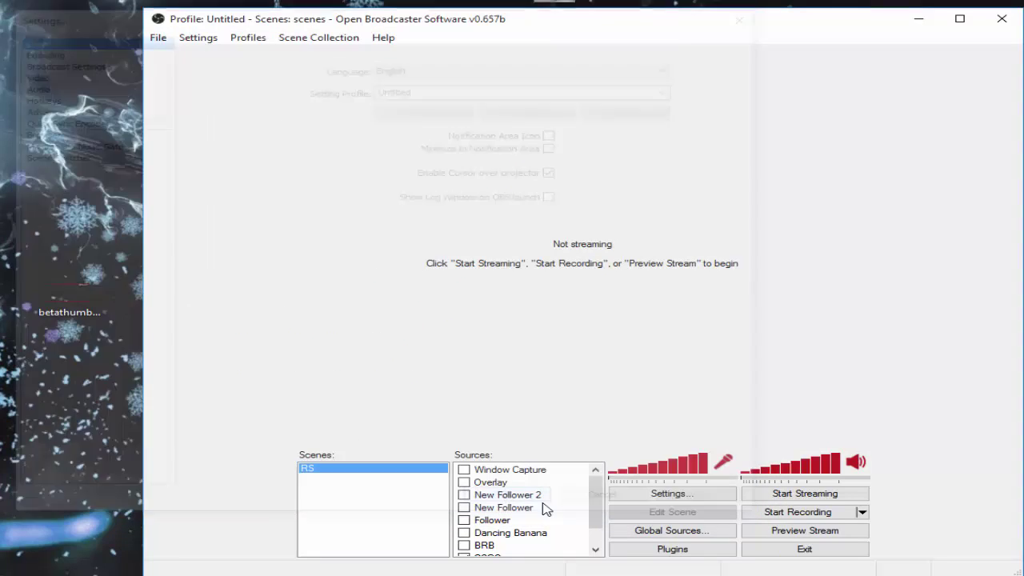